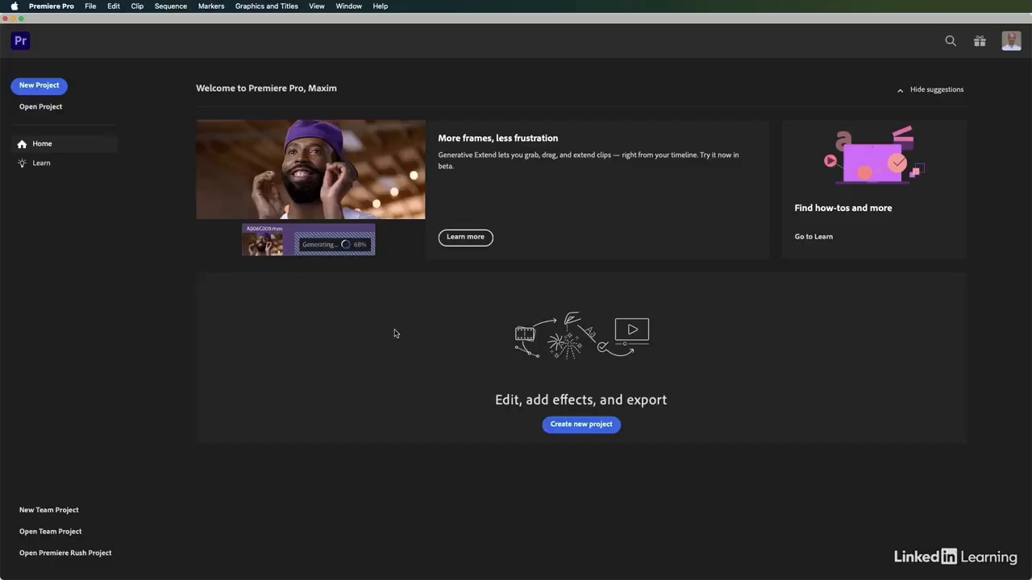
# Create a project named First Project in a new Projects folder on the MEDIA drive, with import mode skipped
pyautogui.click(579, 425)
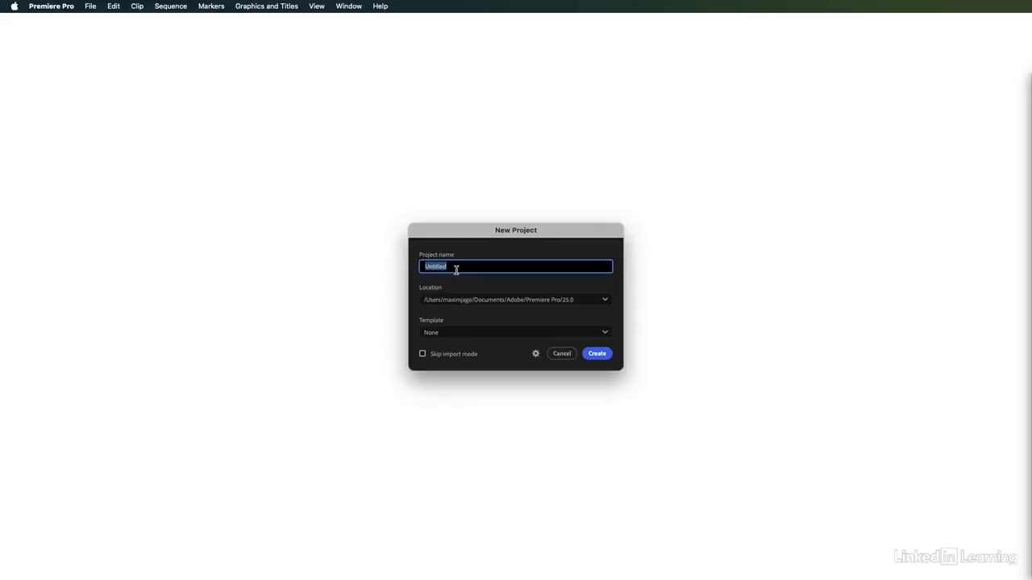
pyautogui.write('First Project')
pyautogui.click(517, 304)
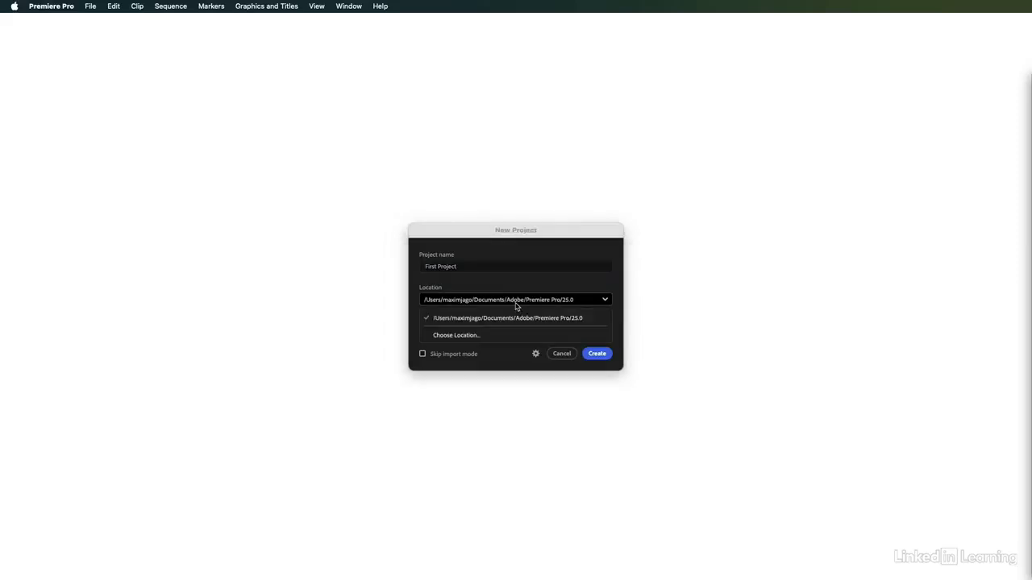
pyautogui.click(467, 334)
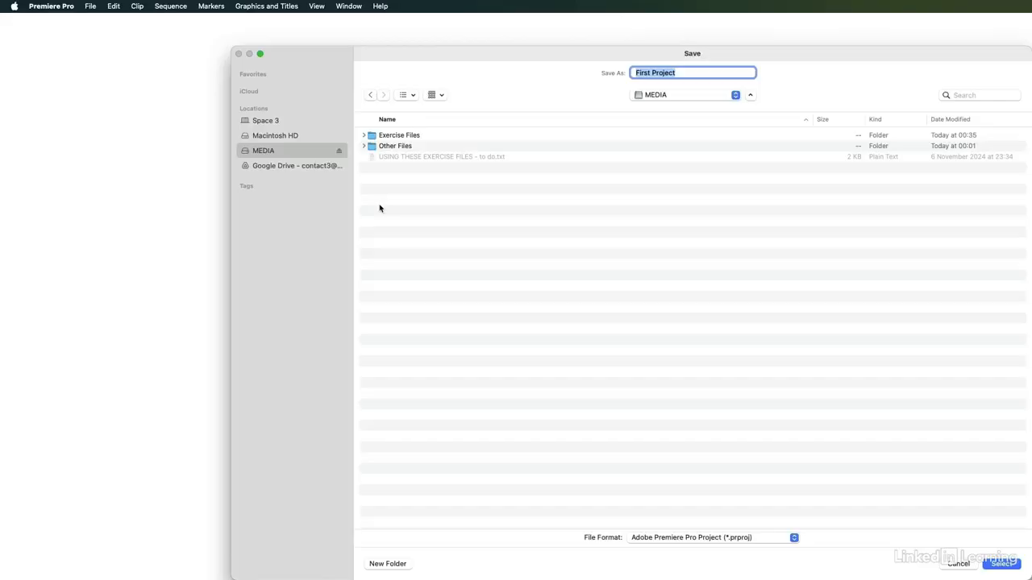
pyautogui.press('super+shift+n')
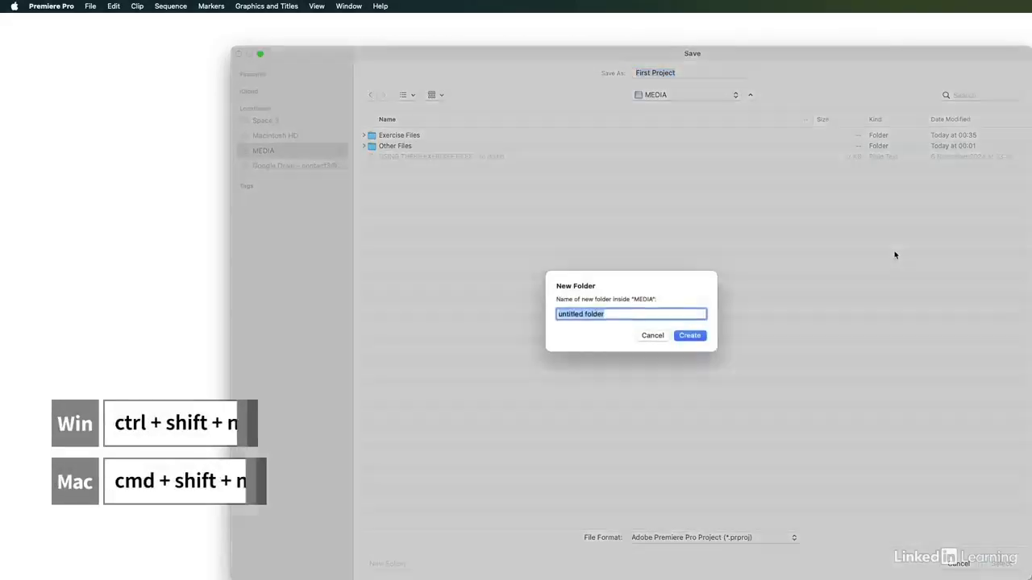
pyautogui.write('Projects')
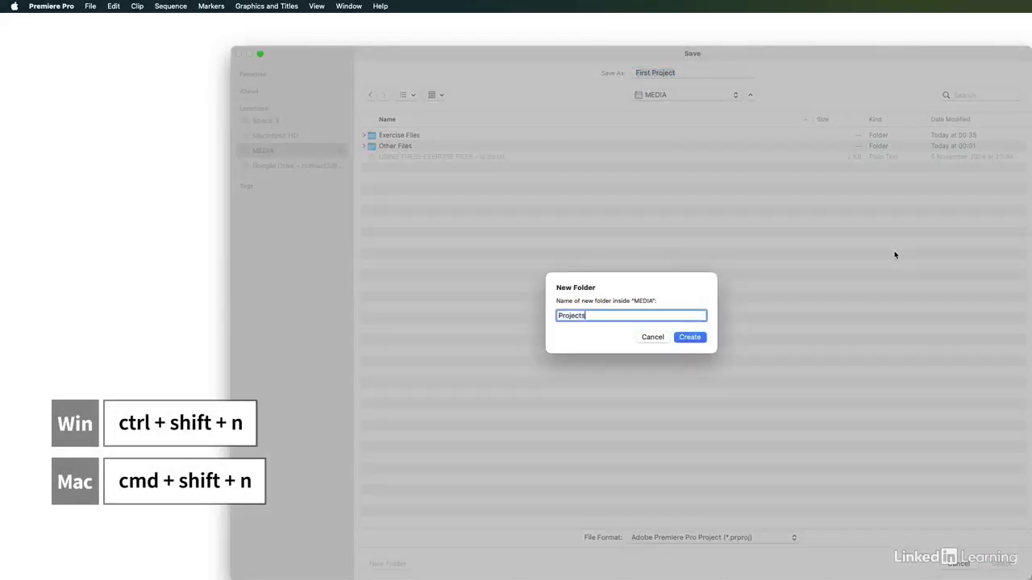
pyautogui.press('Return')
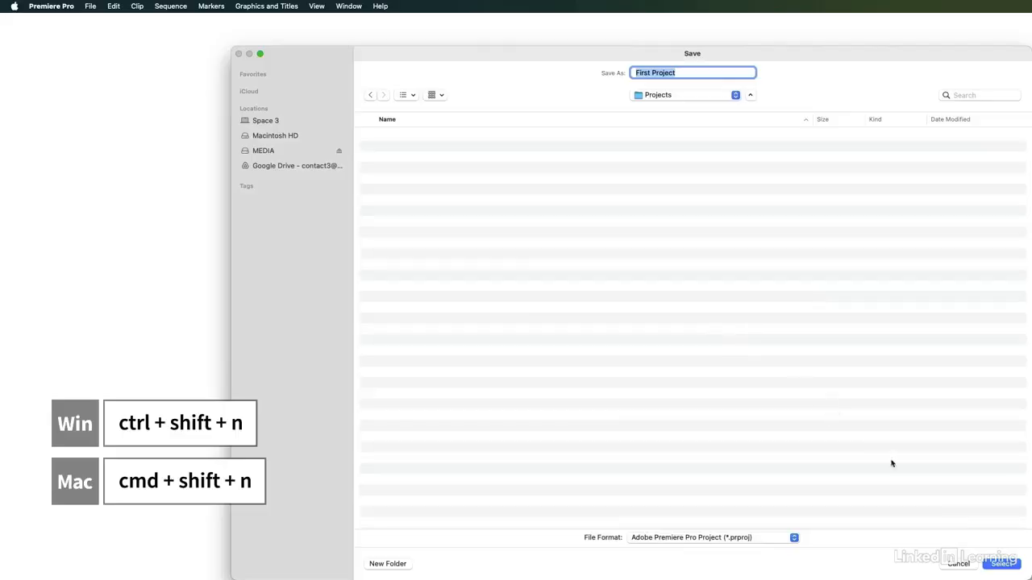
pyautogui.click(1011, 564)
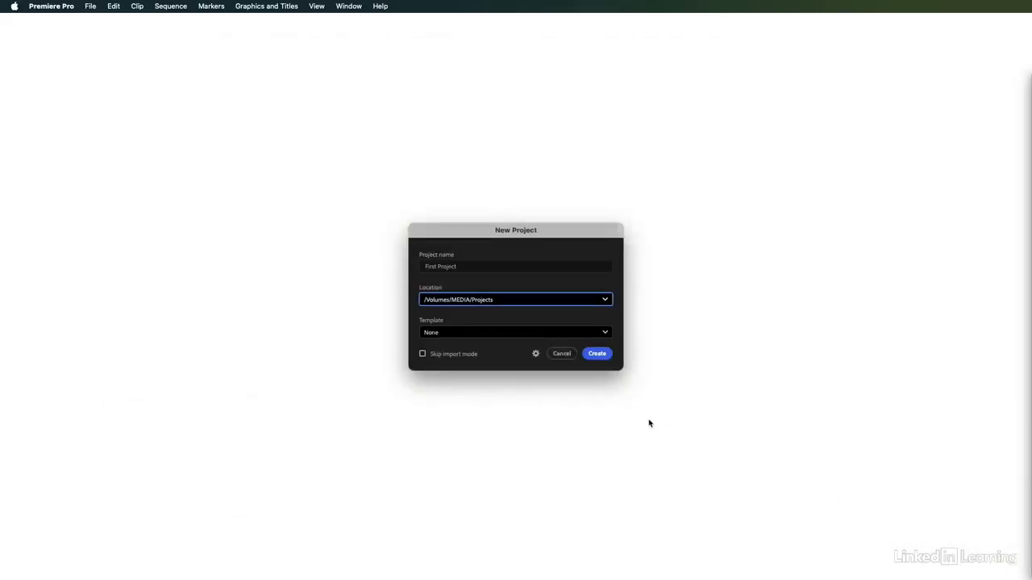
pyautogui.click(421, 354)
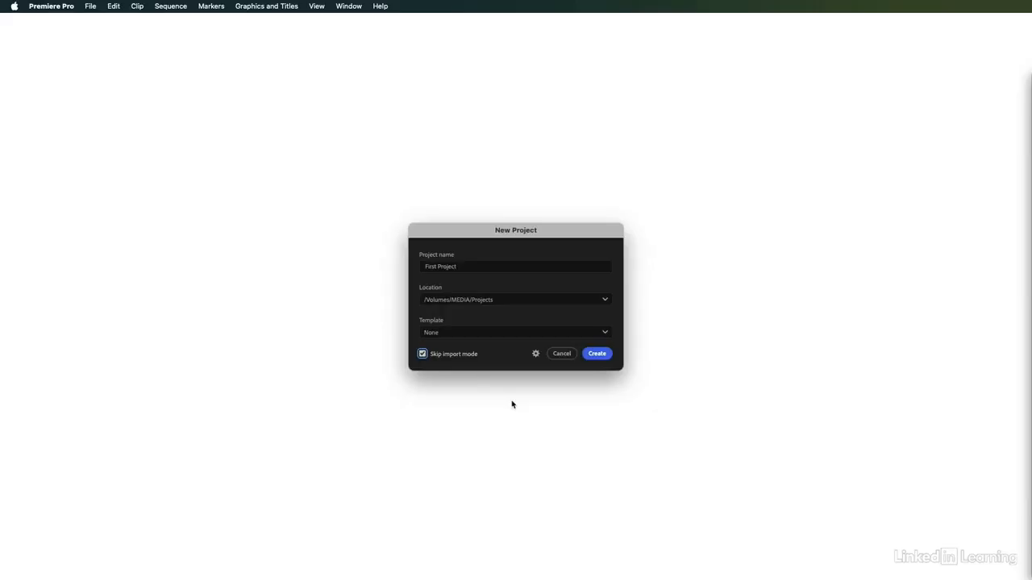
pyautogui.click(598, 354)
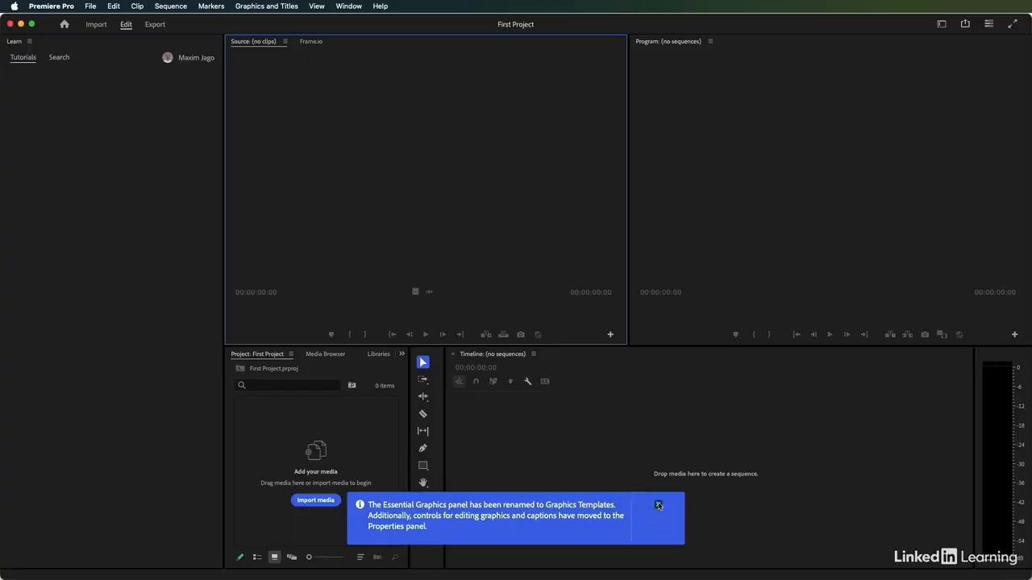
# Dismiss the Graphics Templates notice and switch to the Editing workspace
pyautogui.click(657, 505)
pyautogui.click(939, 23)
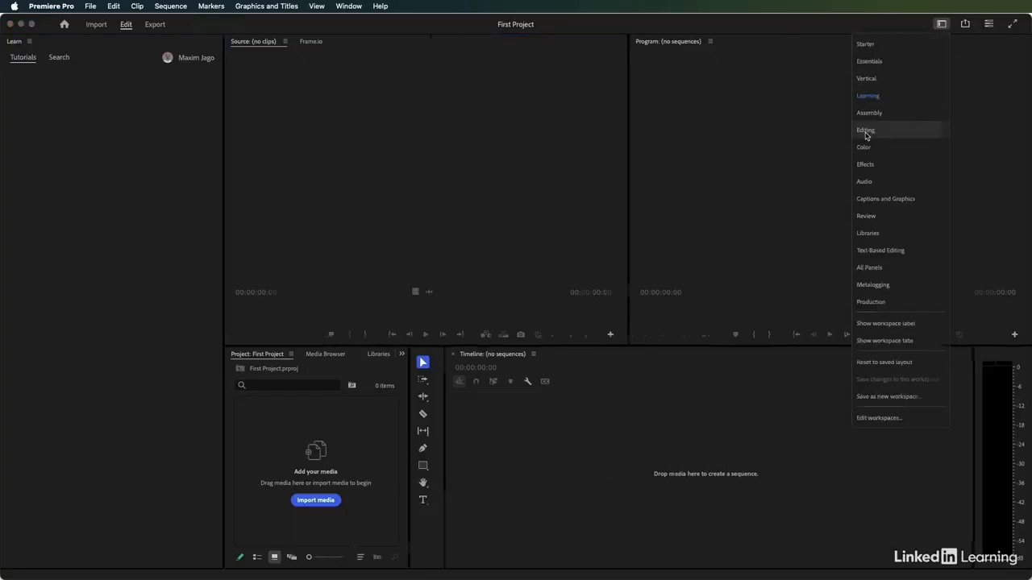
pyautogui.click(865, 130)
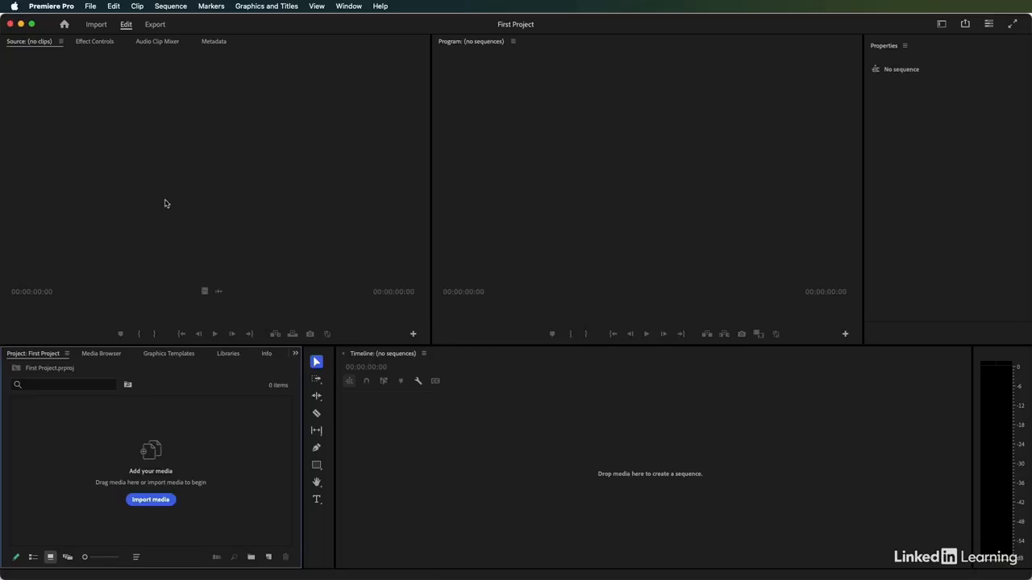
# Import the Reveal - 00038, Excuse Me Tilted - 00036, Excuse Me - 00035 and HS John - 00032 clips from the Theft Unexpected folder
pyautogui.click(95, 28)
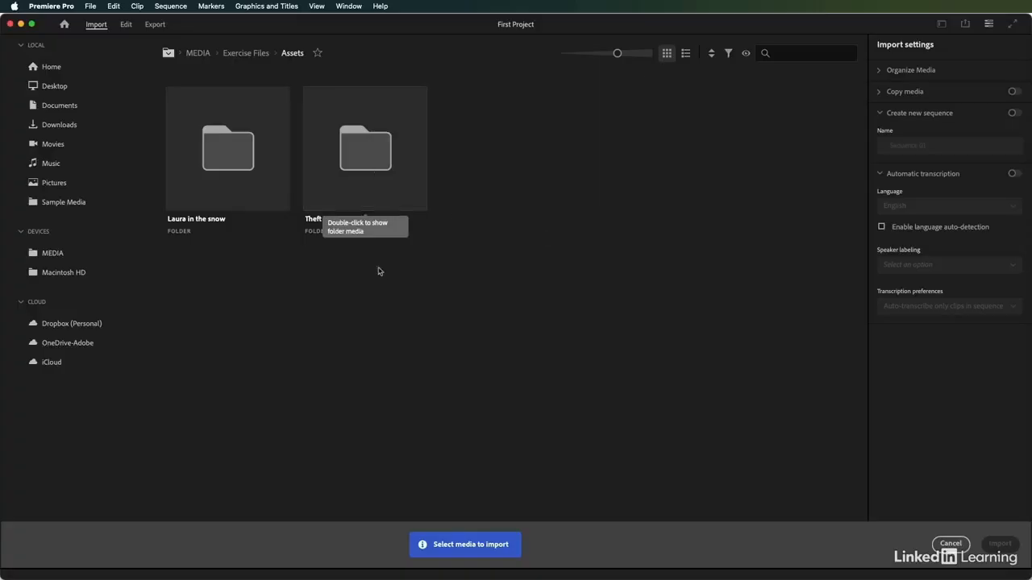
pyautogui.doubleClick(384, 229)
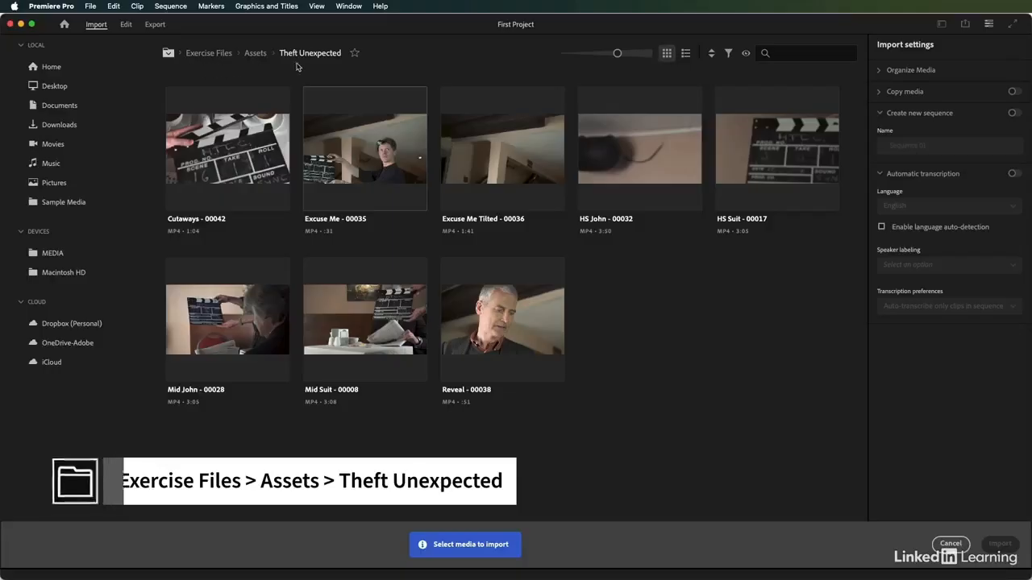
pyautogui.click(476, 338)
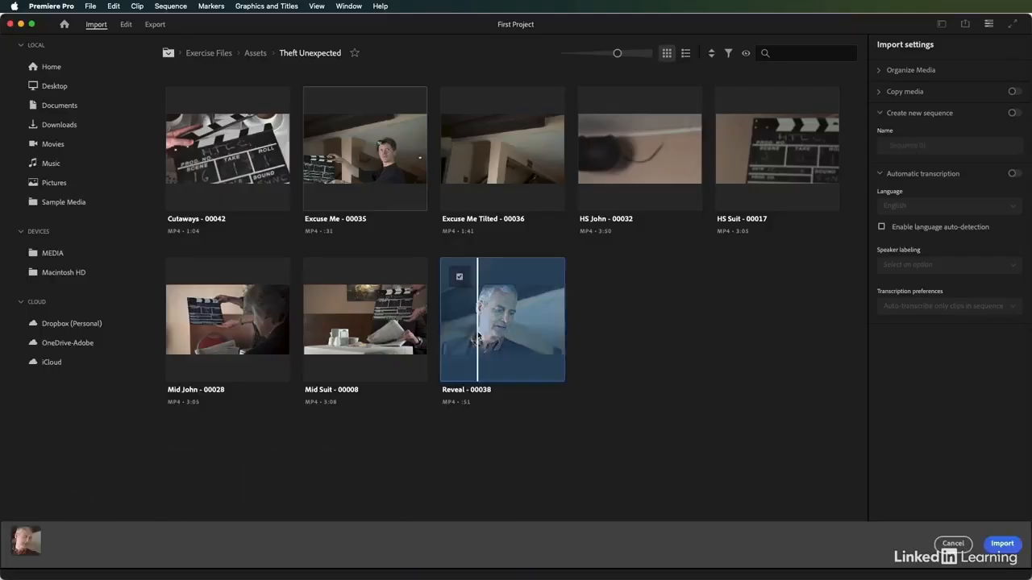
pyautogui.click(475, 192)
pyautogui.click(388, 184)
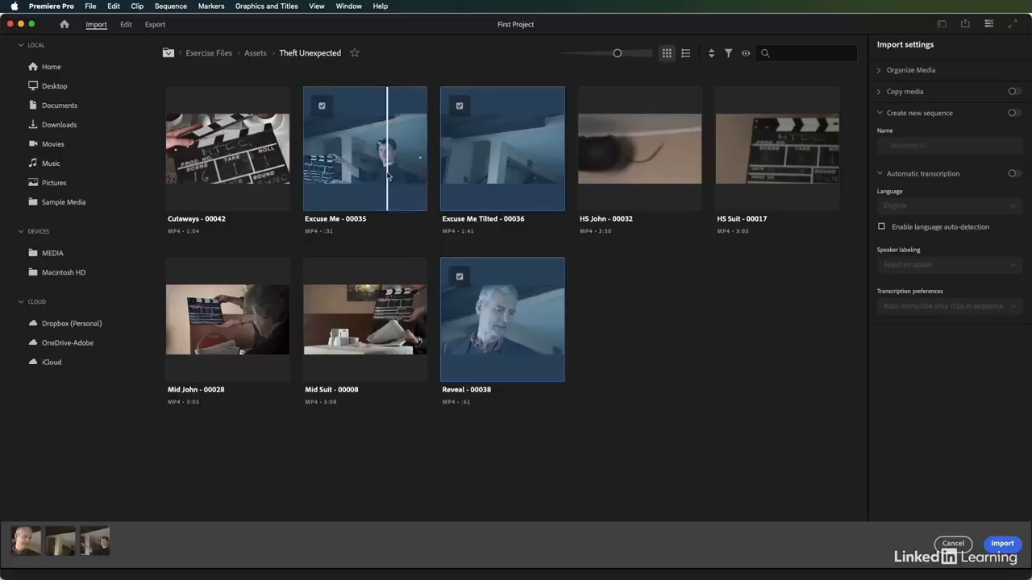
pyautogui.click(609, 182)
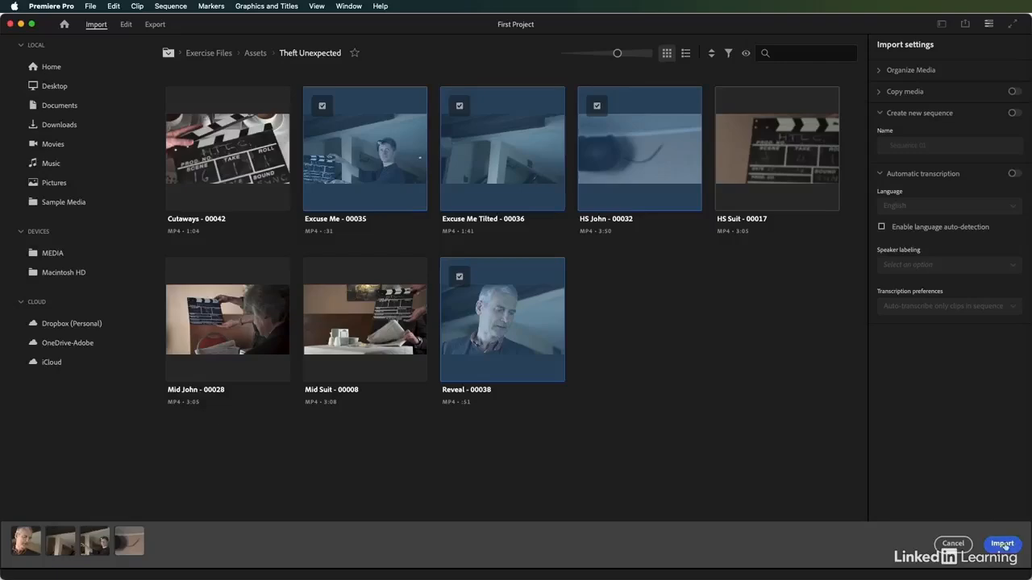
pyautogui.click(1002, 544)
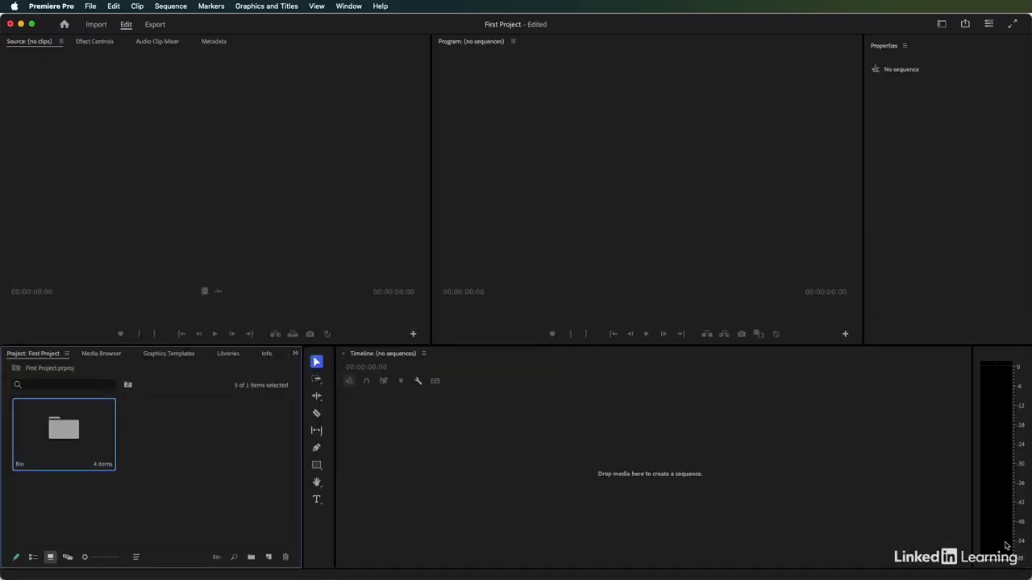
pyautogui.click(165, 483)
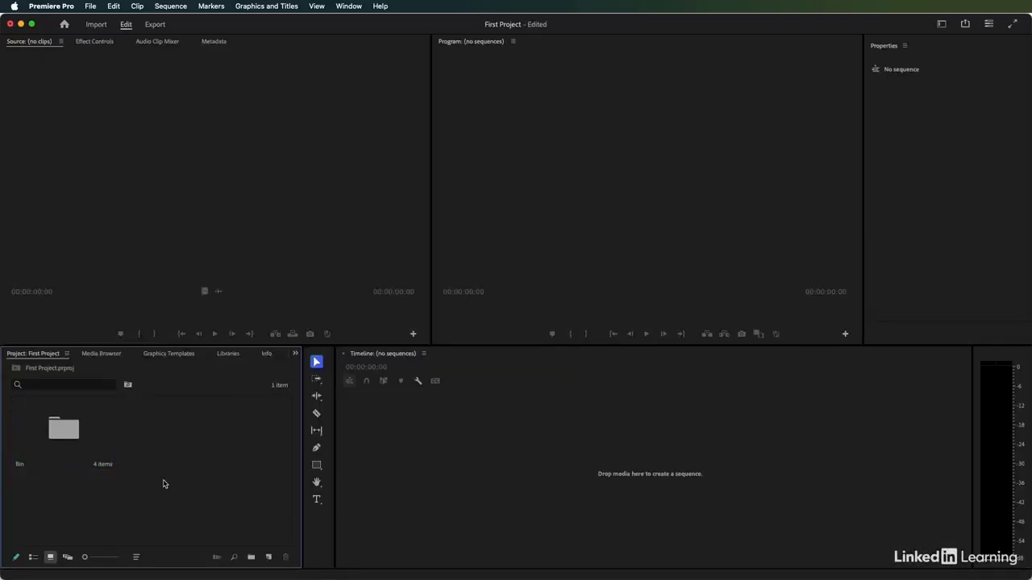
# Open the bin of imported clips and show its contents in list view and in icon view
pyautogui.doubleClick(62, 437)
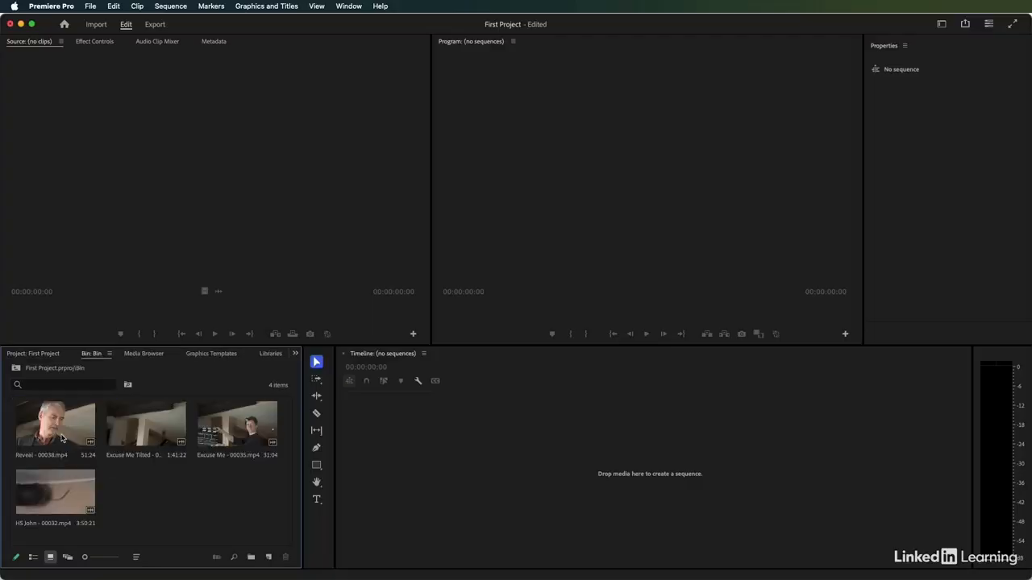
pyautogui.click(33, 563)
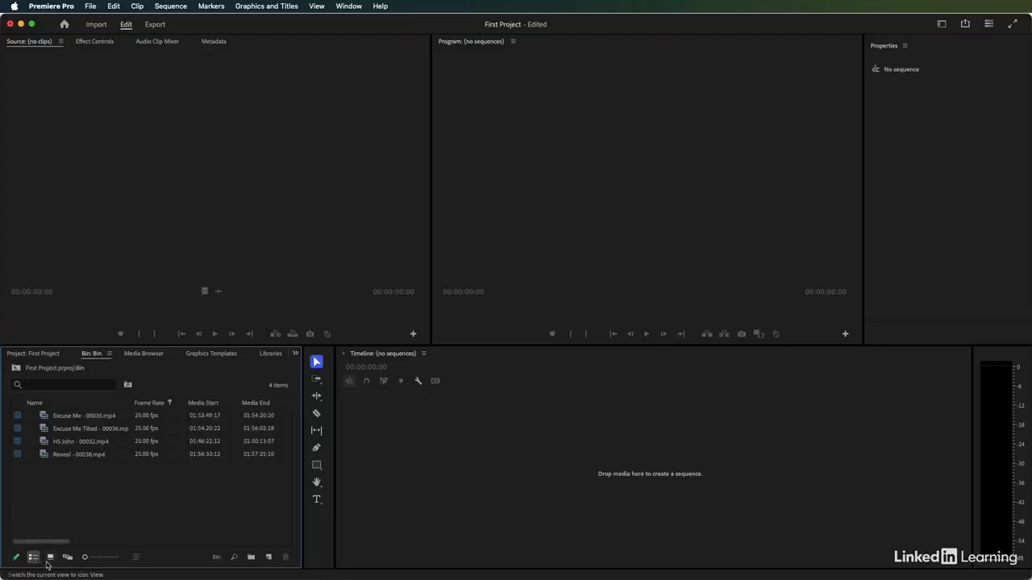
pyautogui.click(50, 562)
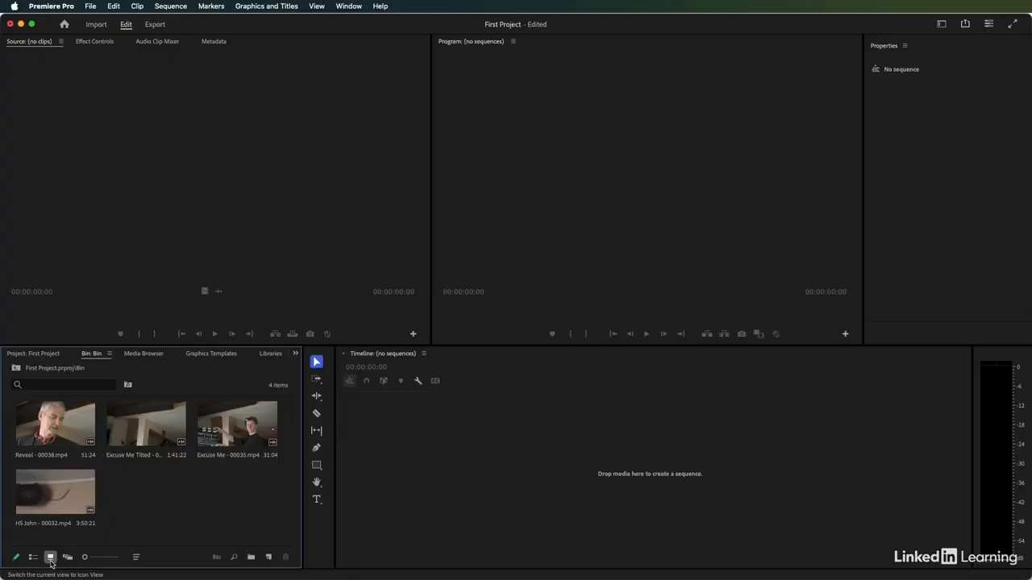
# Rearrange the Reveal - 00038 and Excuse Me - 00035 clips freely in the bin's freeform view
pyautogui.click(67, 557)
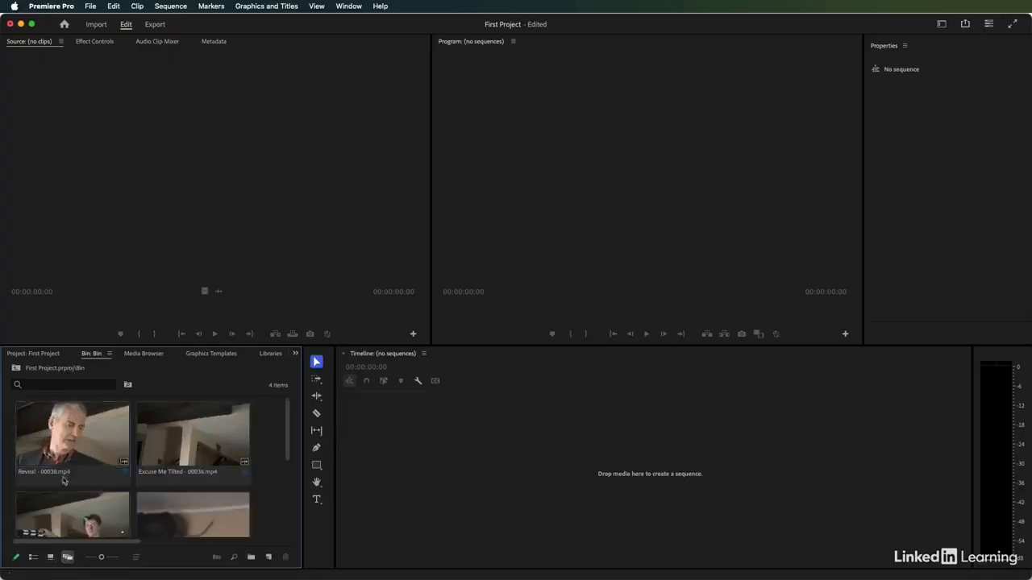
pyautogui.moveTo(57, 468); pyautogui.dragTo(117, 467)
pyautogui.moveTo(80, 516); pyautogui.dragTo(165, 486)
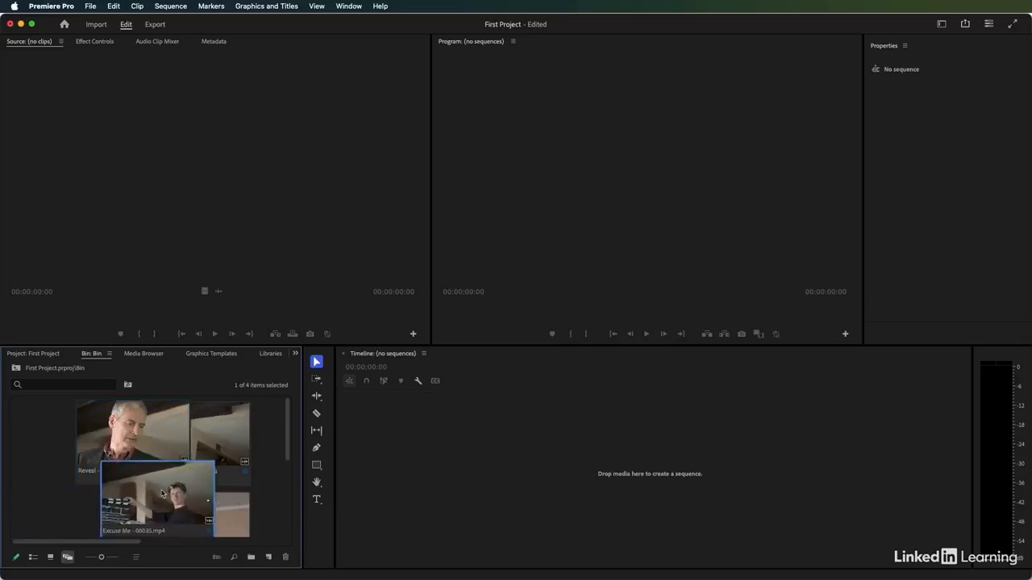
# Show the bin in list view and create a new sequence from the Excuse Me - 00035 clip
pyautogui.click(32, 559)
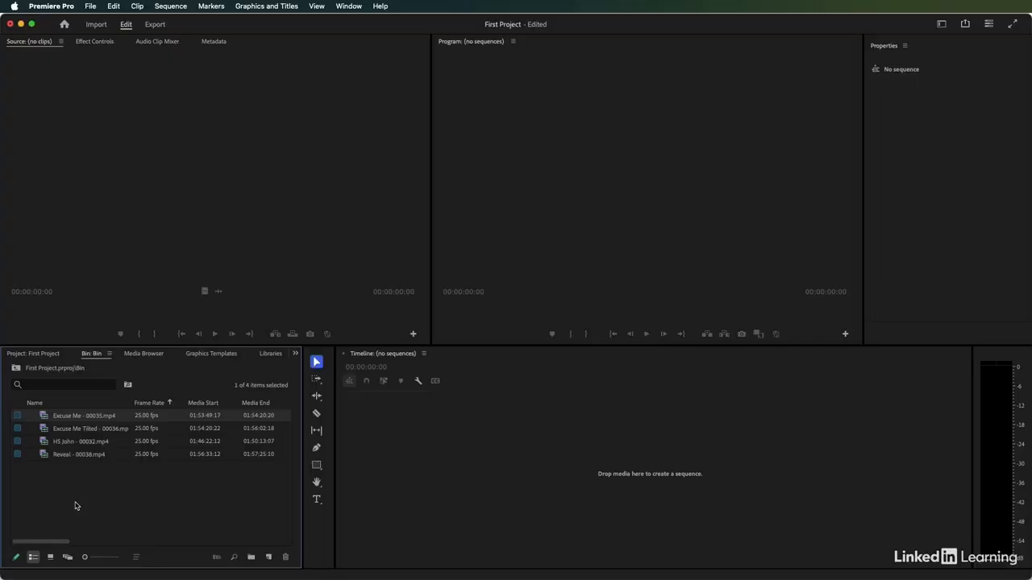
pyautogui.rightClick(44, 420)
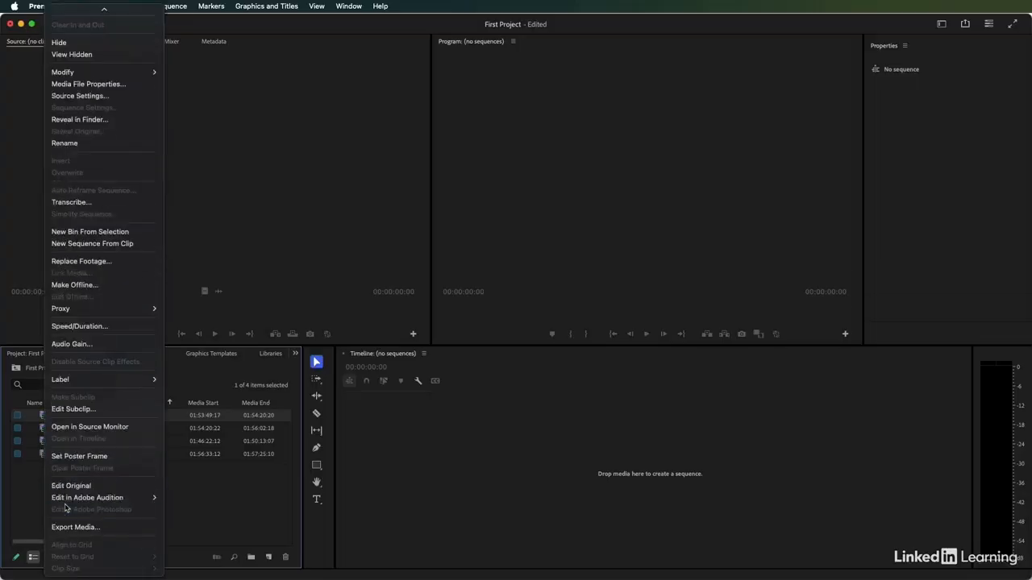
pyautogui.click(69, 249)
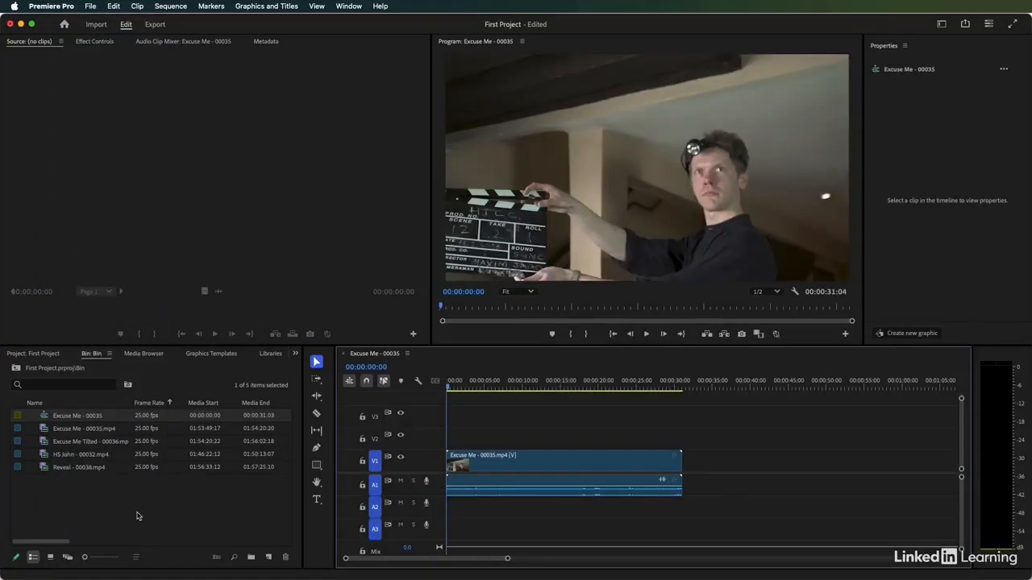
# Delete the Excuse Me - 00035.mp4 clip from the sequence in the timeline
pyautogui.click(542, 467)
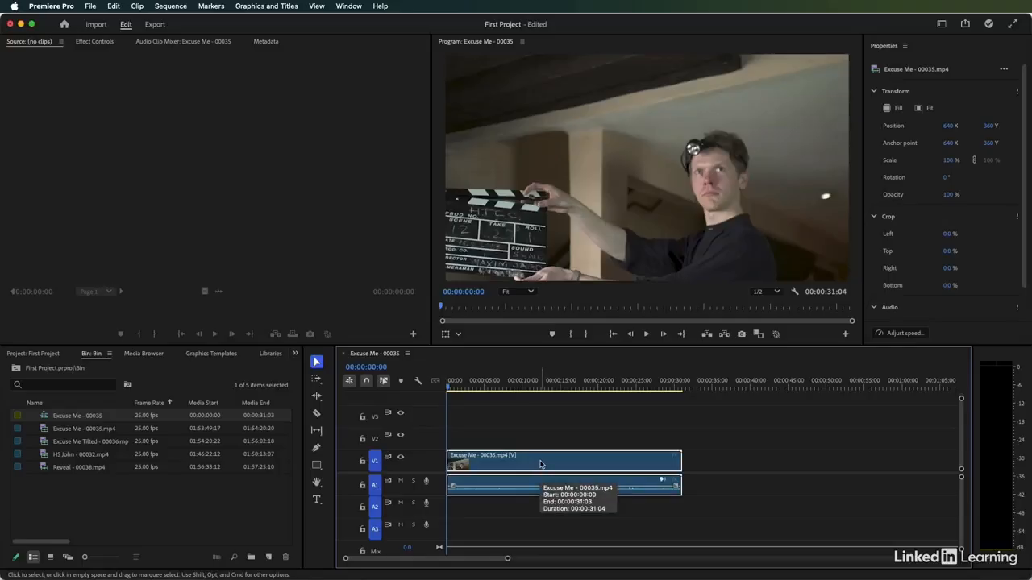
pyautogui.press('Delete')
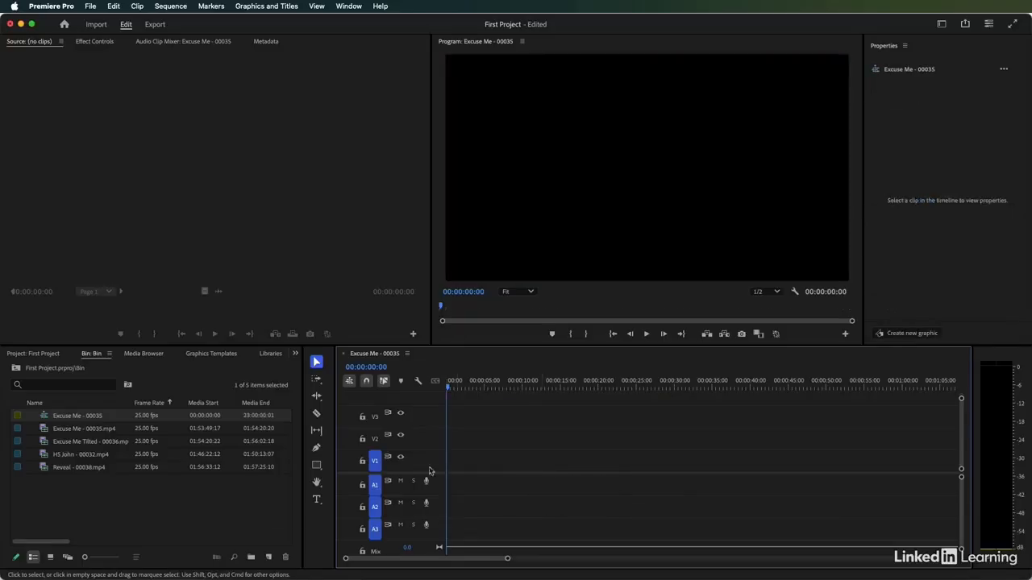
pyautogui.click(251, 488)
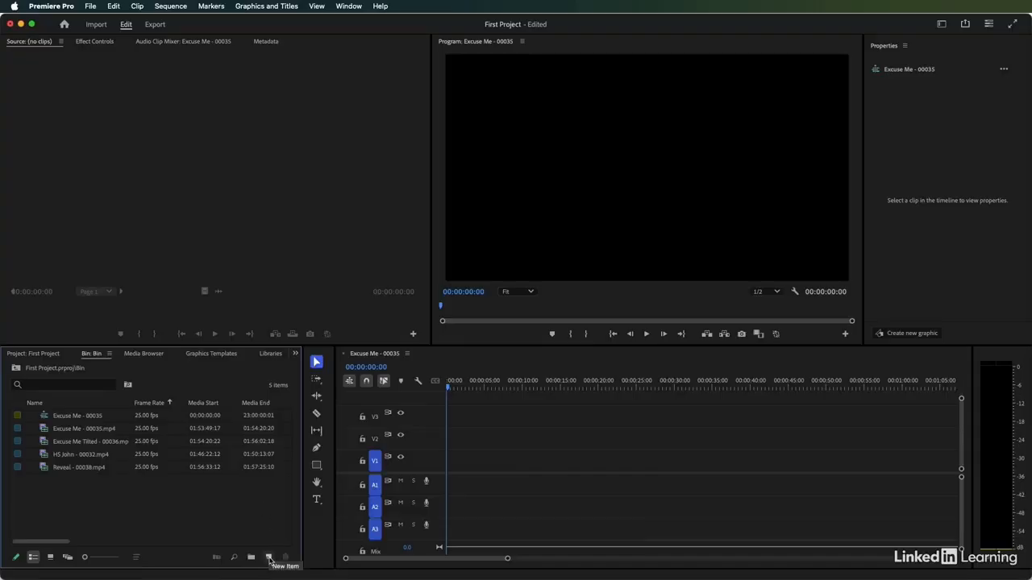
# Create a new sequence from the HD 1080p 25 fps preset, reviewing its settings and keeping the name Sequence 01
pyautogui.click(269, 558)
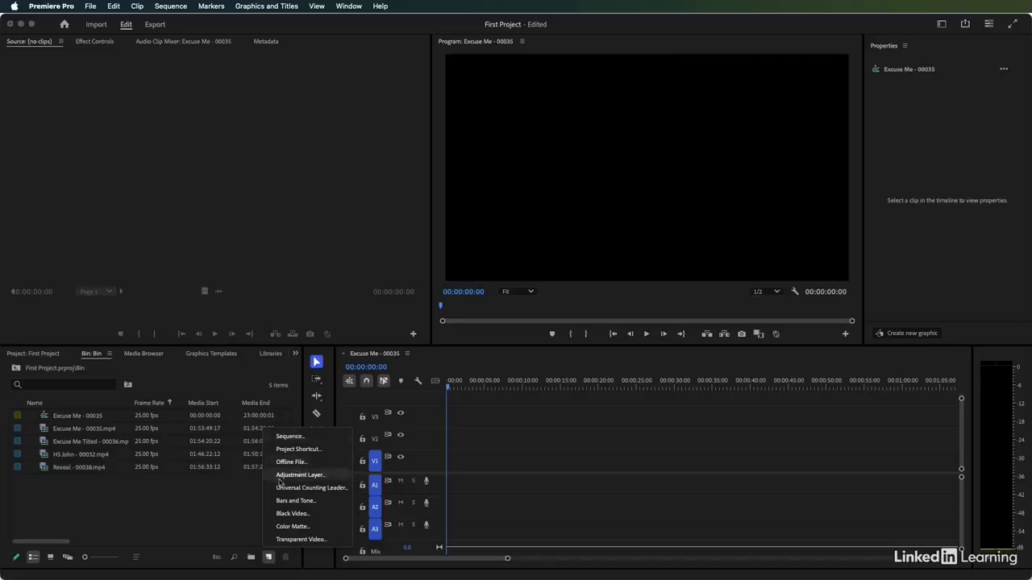
pyautogui.click(308, 438)
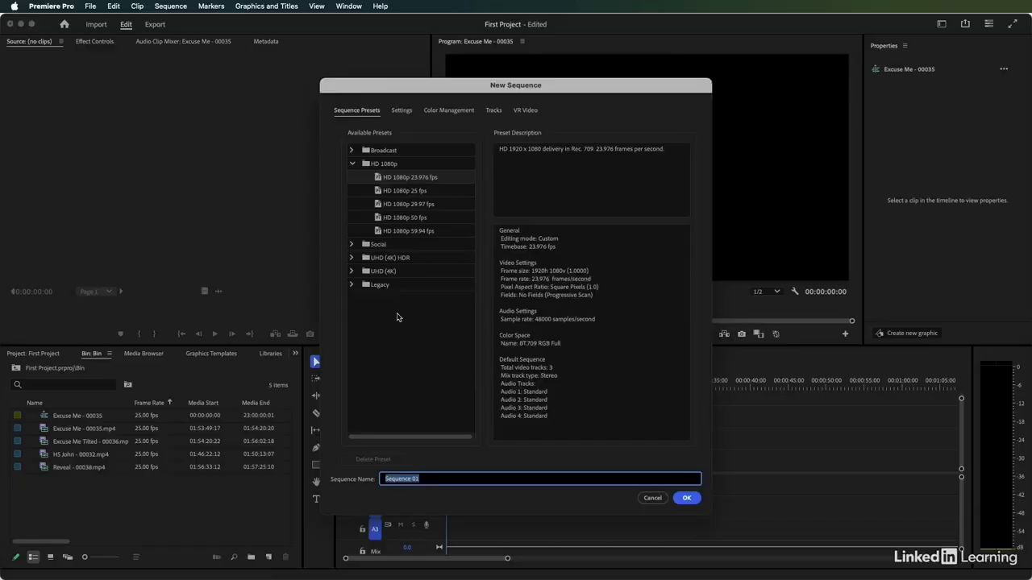
pyautogui.click(377, 191)
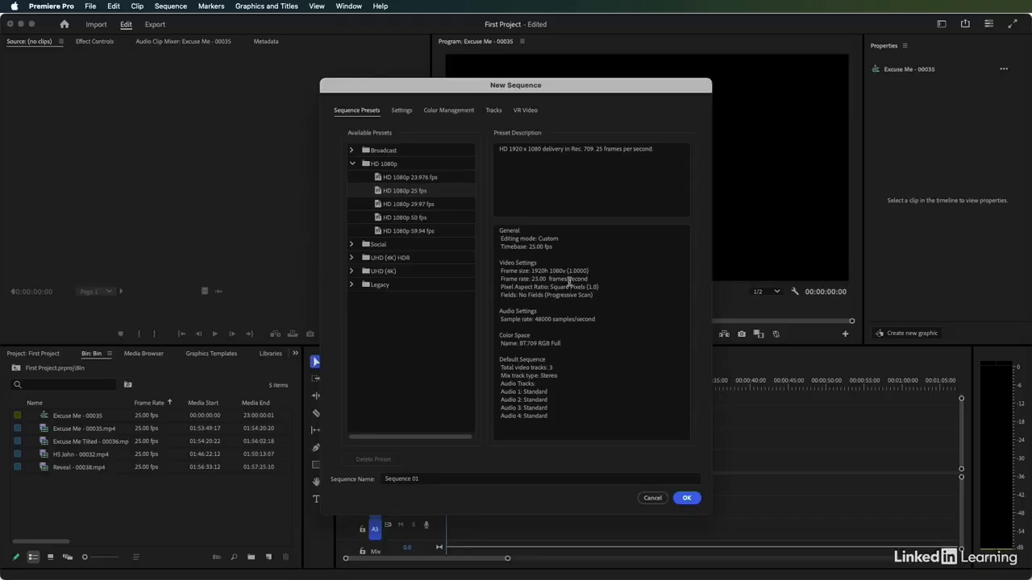
pyautogui.click(401, 112)
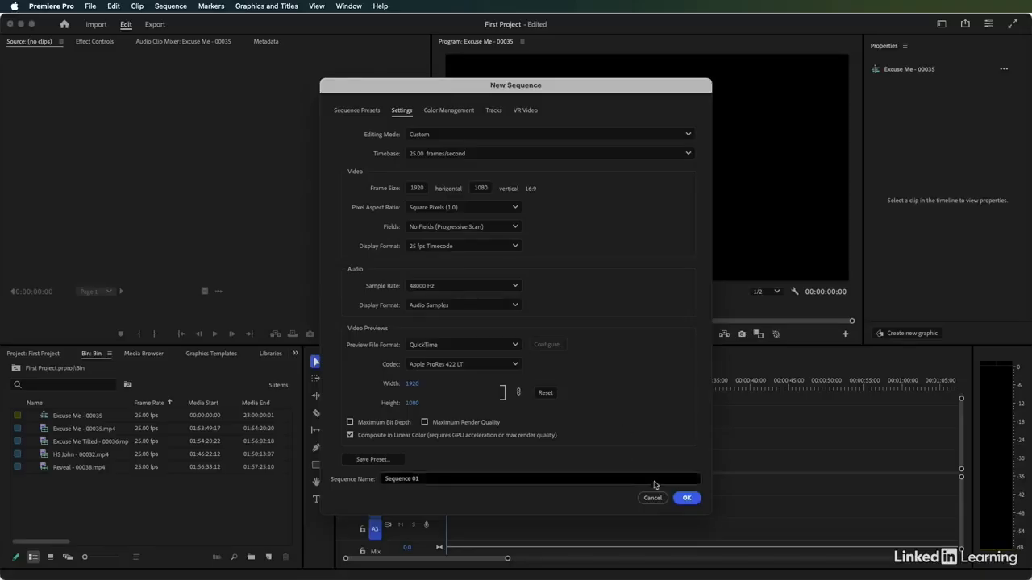
pyautogui.click(686, 497)
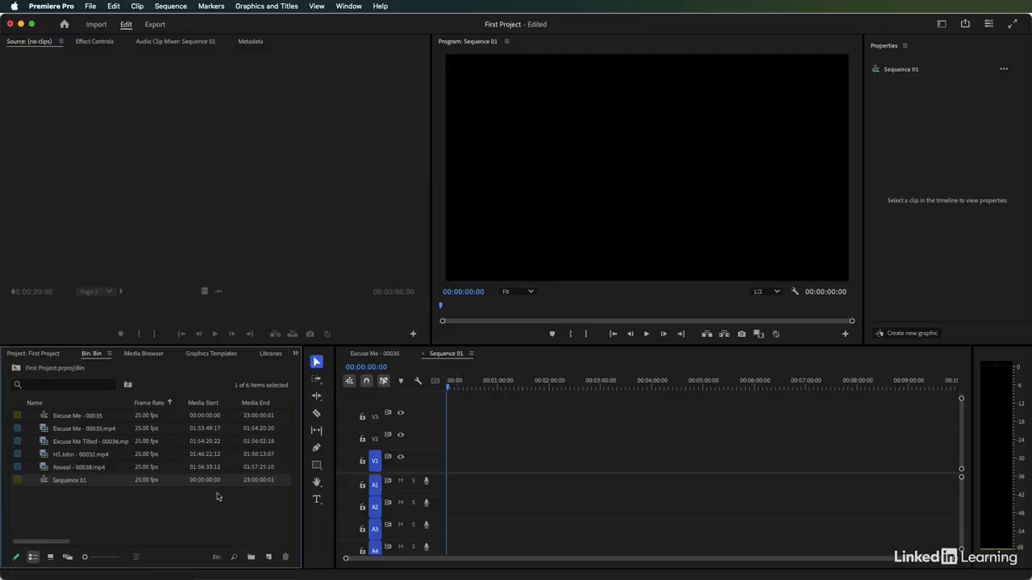
# Place the HS John - 00032 clip at the start of Sequence 01, changing the sequence settings to match the clip
pyautogui.click(116, 516)
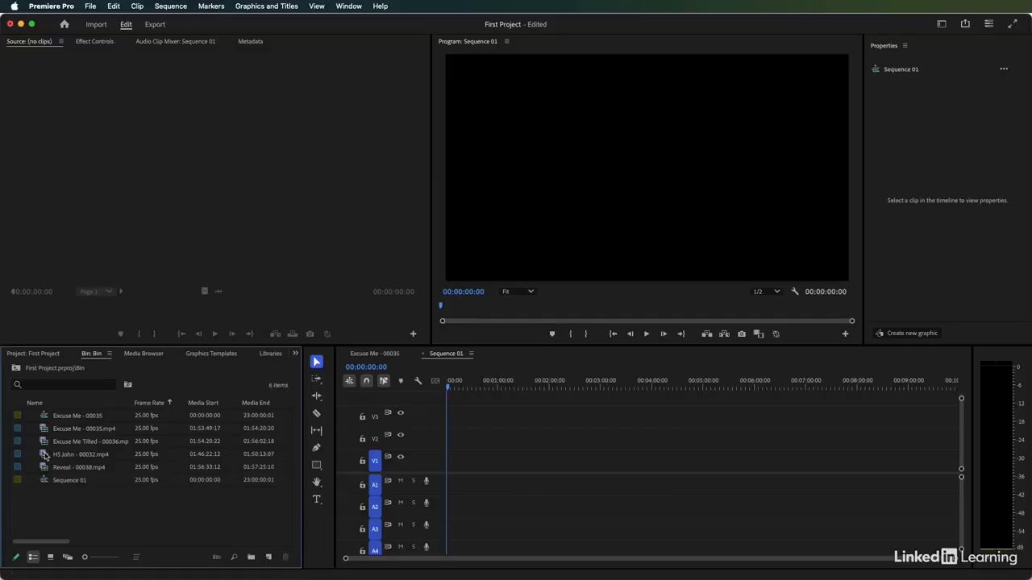
pyautogui.moveTo(45, 457); pyautogui.dragTo(465, 498)
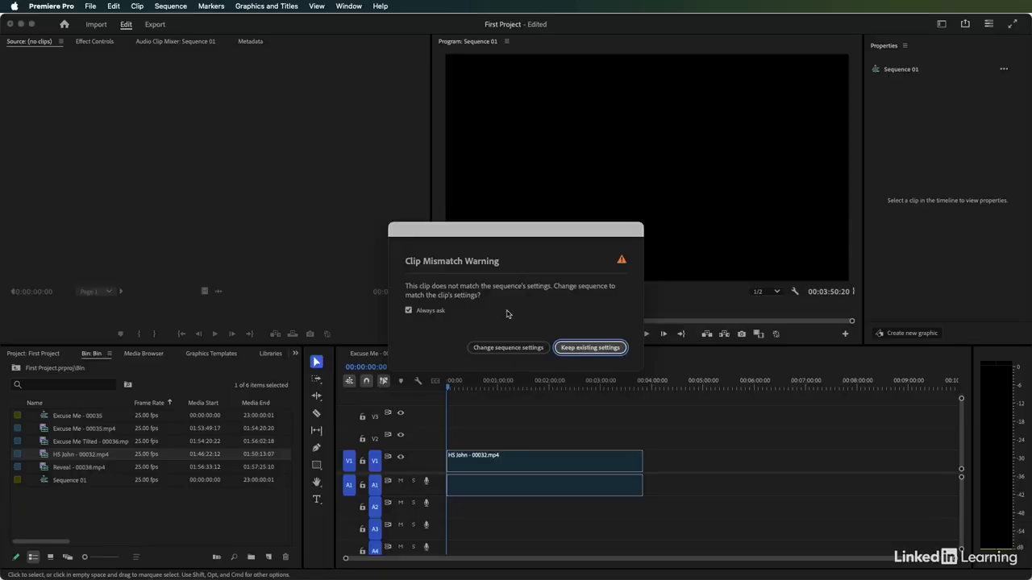
pyautogui.click(494, 350)
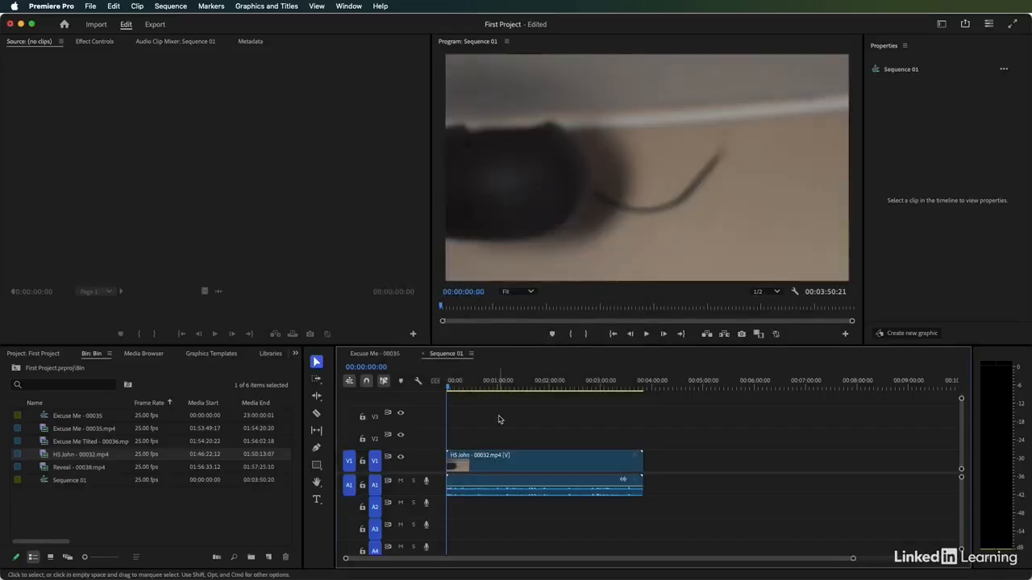